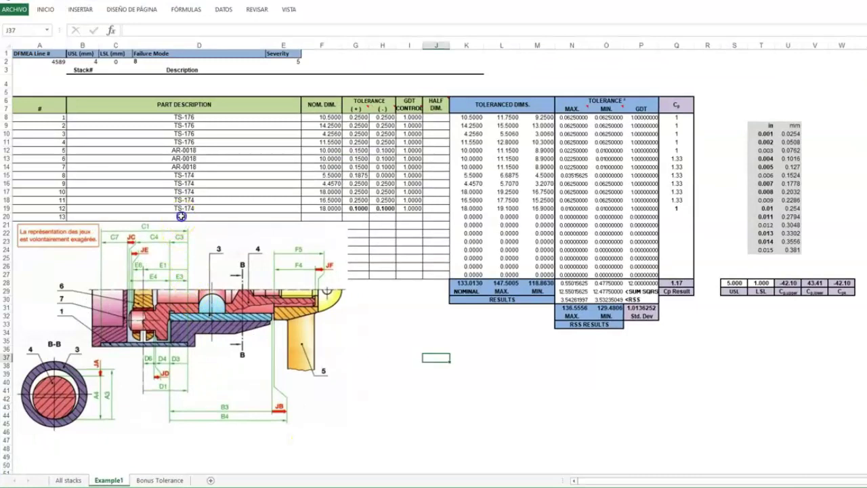
# Fill in stack row 13 with part description TS-174, nominal dimension 16 and a plus tolerance of 0.1.
pyautogui.click(180, 216)
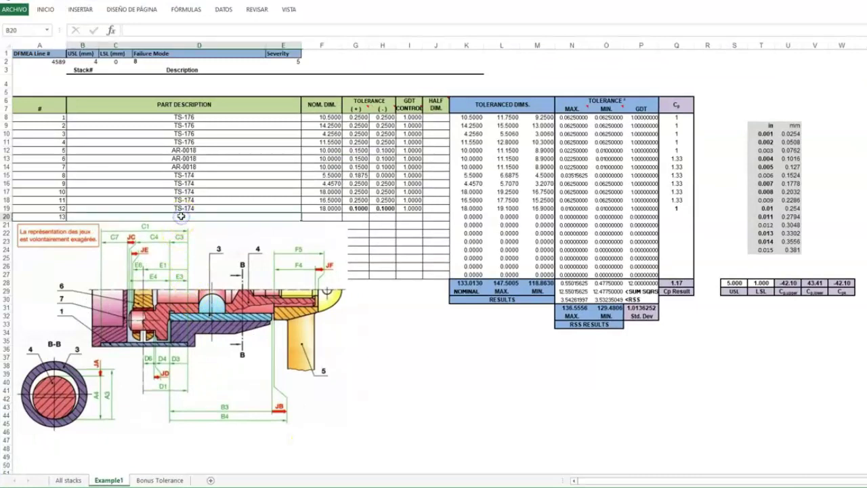
pyautogui.doubleClick(181, 217)
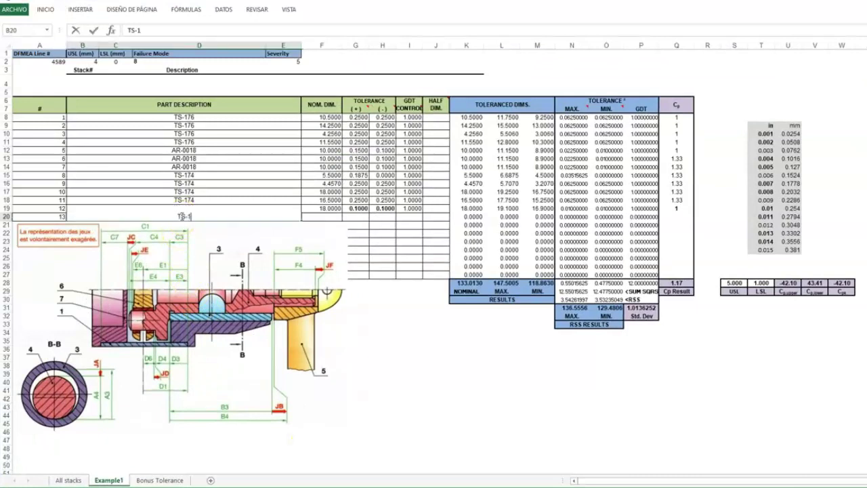
pyautogui.press('Tab')
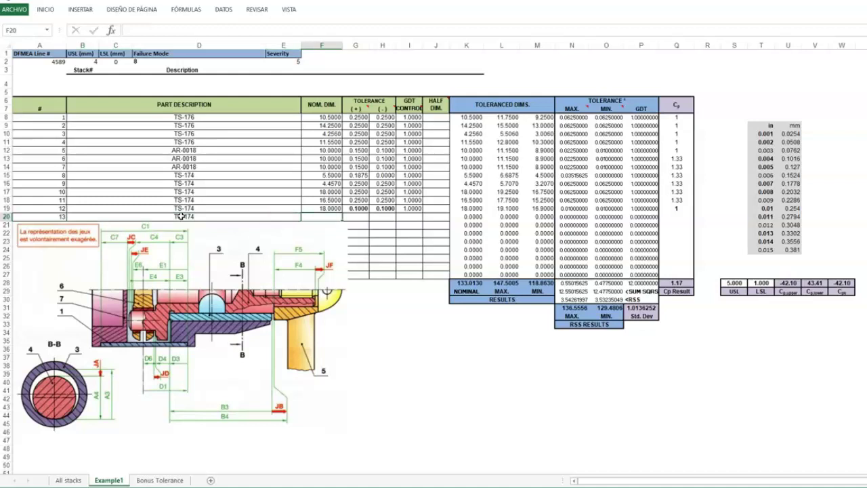
pyautogui.press('Tab')
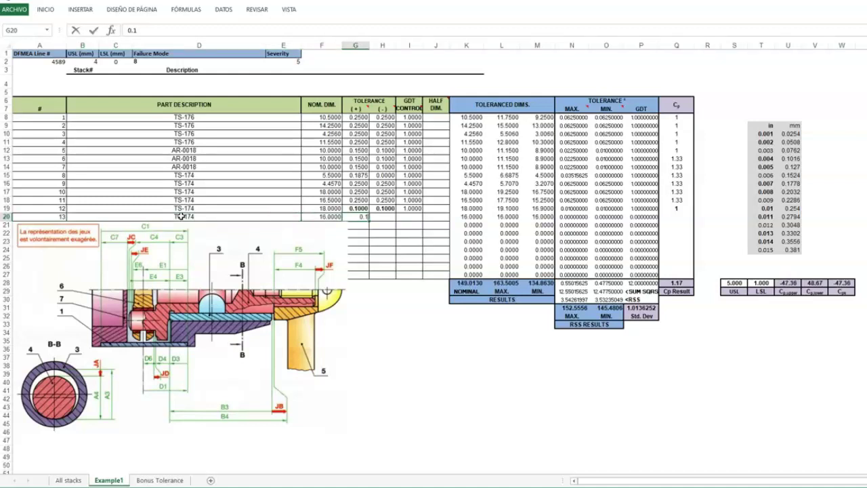
pyautogui.write('0.1')
pyautogui.press('Tab')
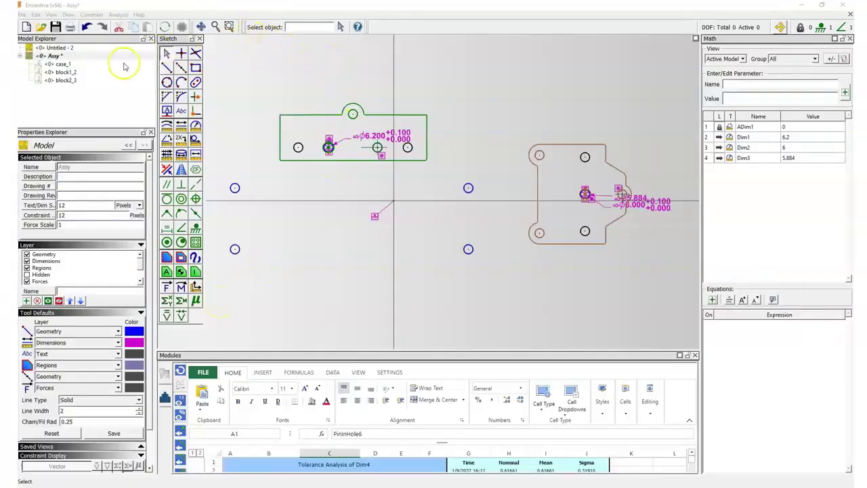
# In Enventive, examine the case_1, block1_2 and block2_3 instances and the floating pin-in-hole constraint at block1's dimensioned hole.
pyautogui.click(64, 64)
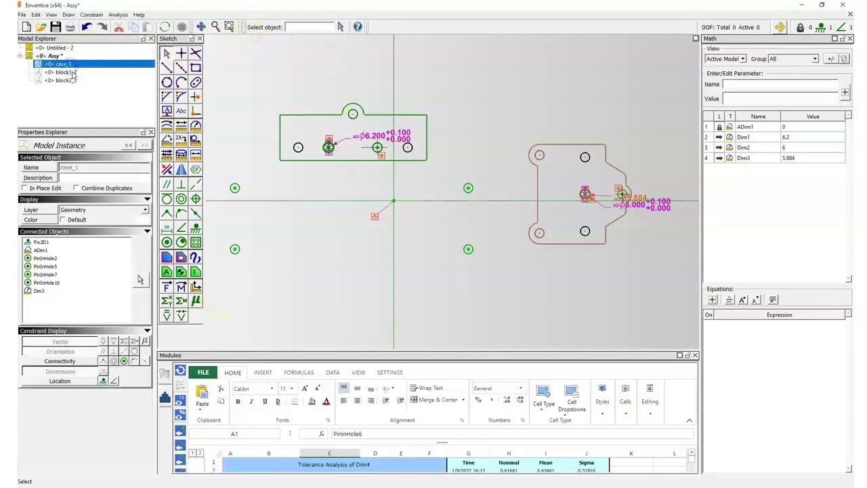
pyautogui.click(68, 72)
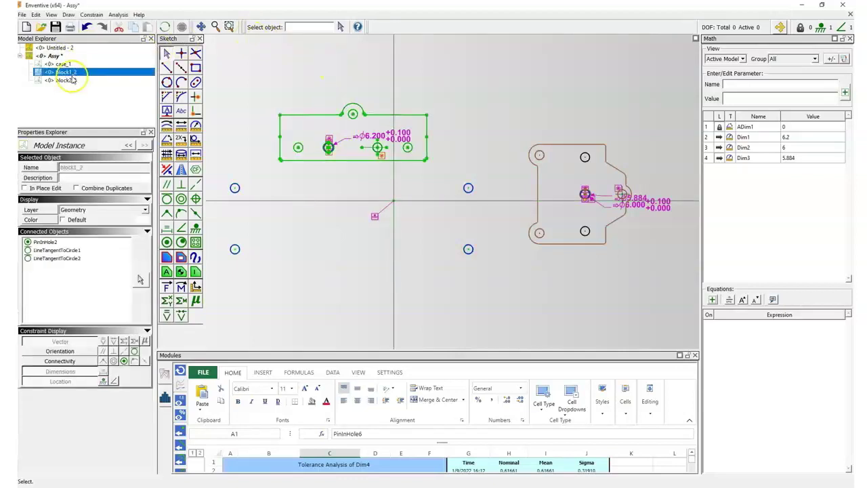
pyautogui.click(71, 81)
pyautogui.click(440, 188)
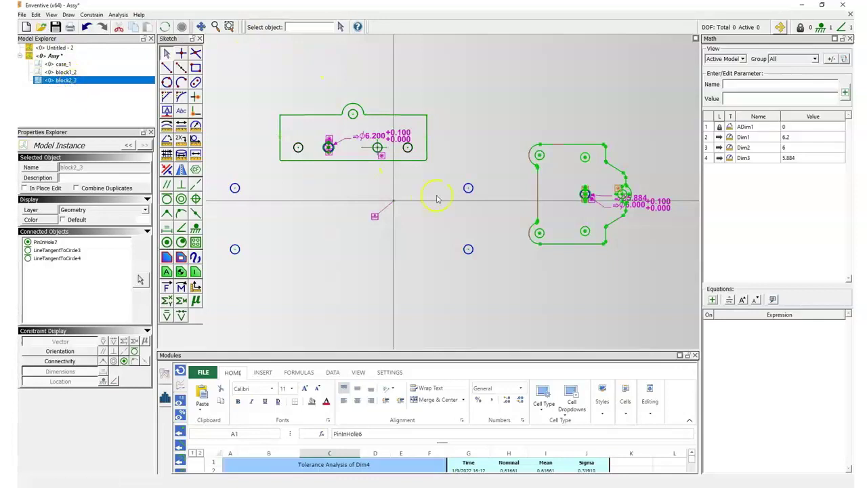
pyautogui.scroll(5, 352, 161)
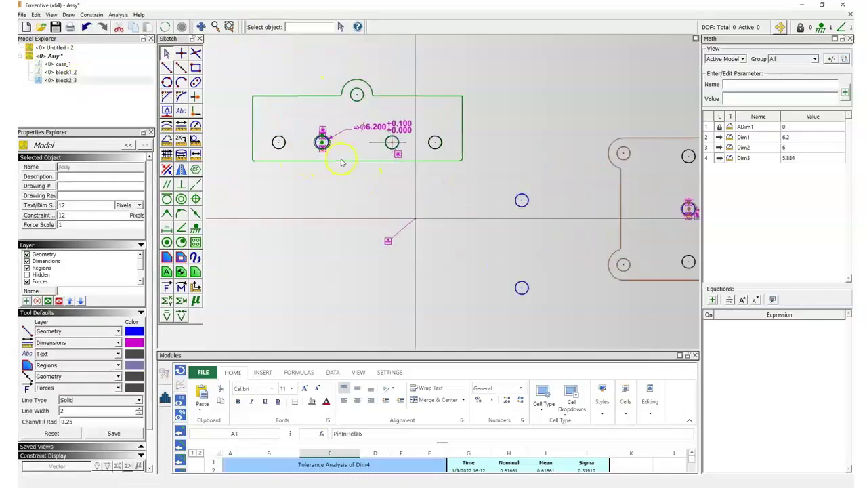
pyautogui.moveTo(357, 221); pyautogui.dragTo(403, 266, button='middle')
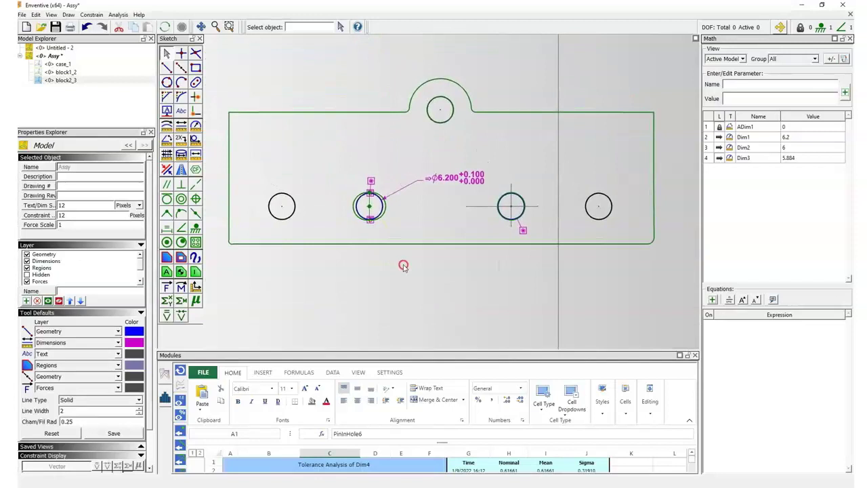
pyautogui.click(528, 232)
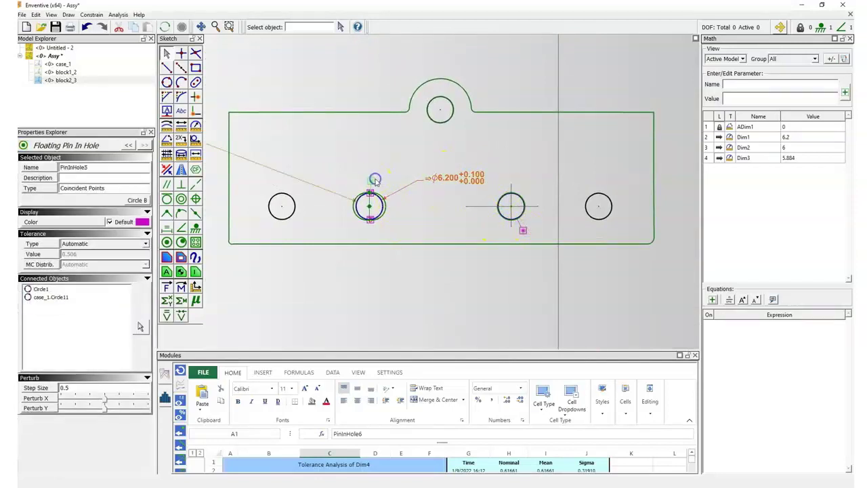
pyautogui.click(354, 254)
pyautogui.scroll(-5, 412, 253)
pyautogui.moveTo(432, 219); pyautogui.dragTo(424, 212, button='middle')
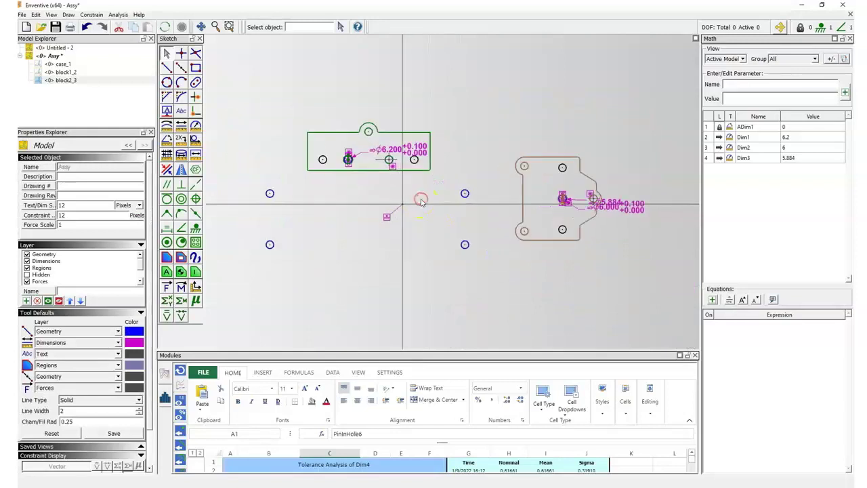
# Insert an instance of the bar part into the Assy model.
pyautogui.rightClick(54, 57)
pyautogui.click(75, 82)
pyautogui.doubleClick(202, 116)
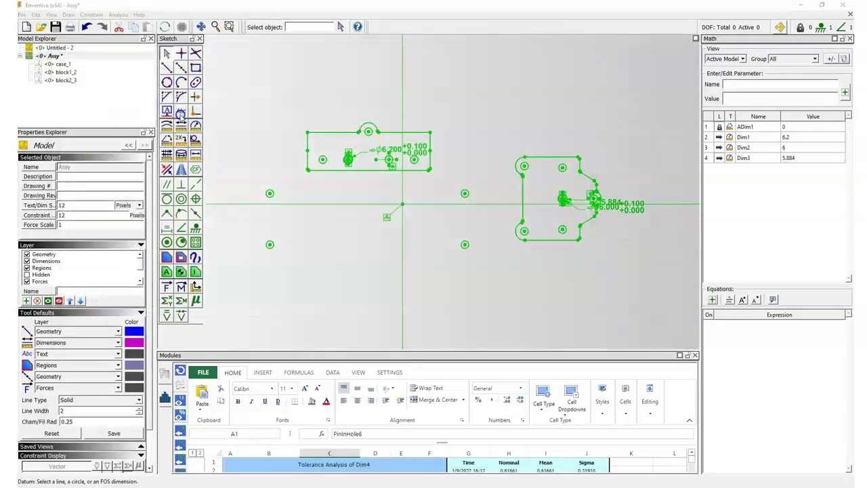
pyautogui.click(412, 173)
# Add a line-at-angle constraint to the bar's short straight inner edge and increase its angle to 103 degrees.
pyautogui.click(181, 227)
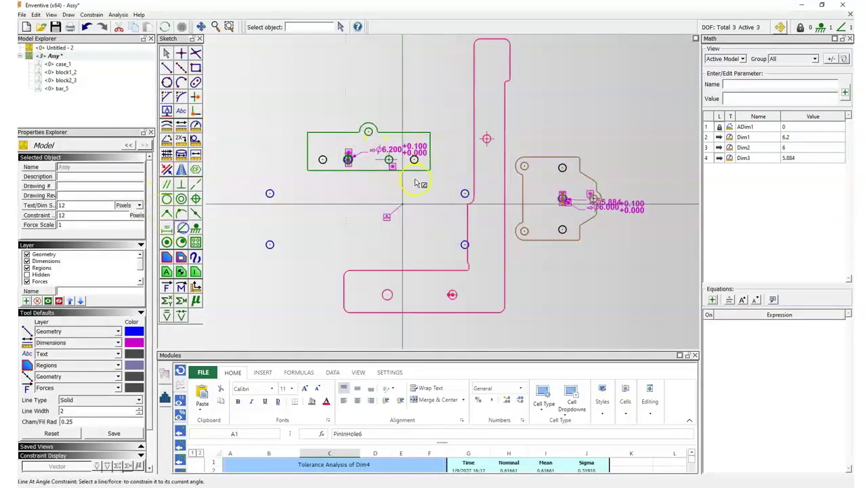
pyautogui.click(467, 224)
pyautogui.press('Escape')
pyautogui.click(487, 240)
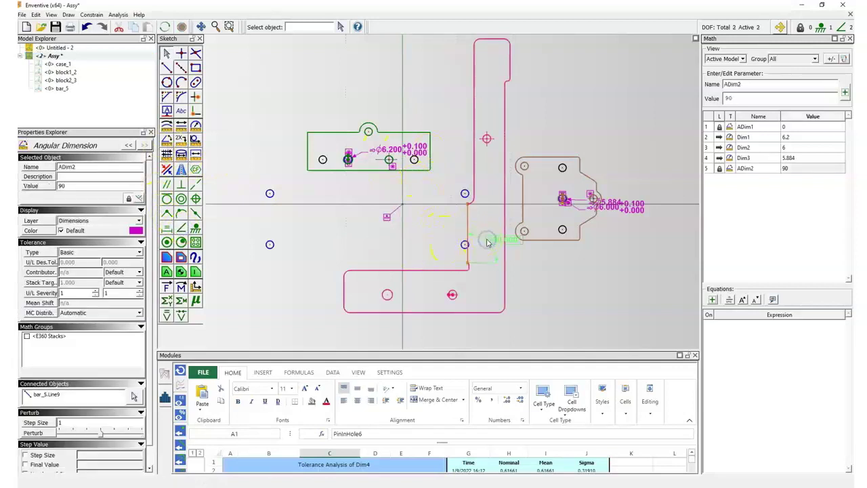
pyautogui.scroll(13, 487, 242)
pyautogui.click(563, 301)
# Set the bar's angular dimension to 180 degrees to reorient the bar, and delete that dimension.
pyautogui.doubleClick(495, 240)
pyautogui.write('1')
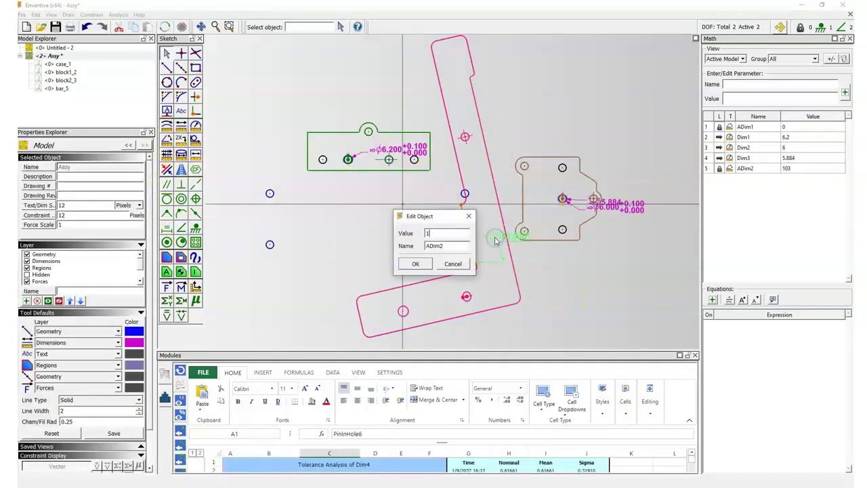
pyautogui.write('80')
pyautogui.press('Return')
pyautogui.click(472, 218)
pyautogui.press('Delete')
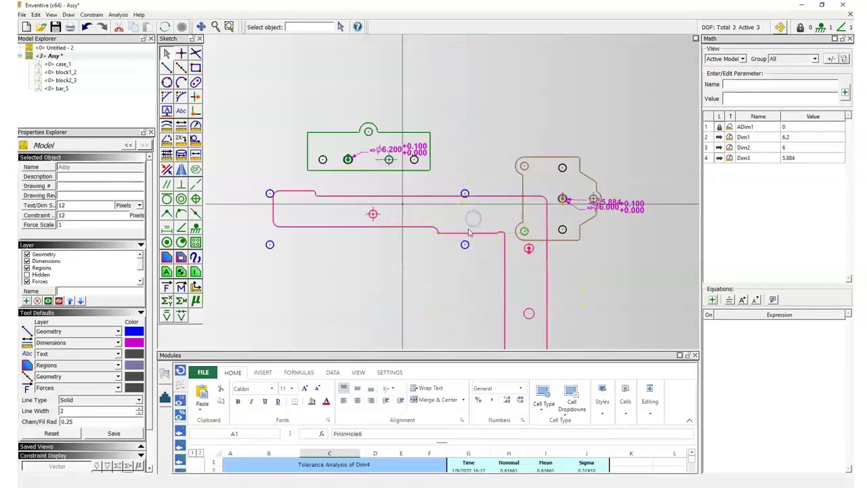
# Move the bar over block1 and join its round hole to block1's upper hole with a floating pin-in-hole constraint.
pyautogui.moveTo(462, 231); pyautogui.dragTo(456, 148)
pyautogui.scroll(4, 370, 156)
pyautogui.moveTo(369, 157); pyautogui.dragTo(382, 225, button='middle')
pyautogui.click(170, 244)
pyautogui.click(381, 143)
pyautogui.click(389, 151)
pyautogui.scroll(1, 510, 285)
# Swing the free bar about its pinned hole so that its slot overlaps block2's upper corner hole.
pyautogui.moveTo(511, 286); pyautogui.dragTo(317, 253, button='middle')
pyautogui.press('Escape')
pyautogui.click(609, 172)
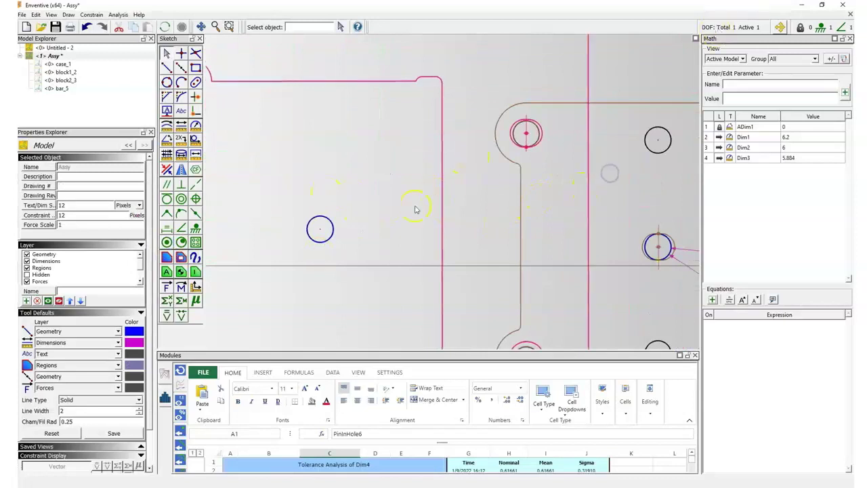
pyautogui.click(444, 198)
pyautogui.moveTo(444, 197); pyautogui.dragTo(290, 298)
pyautogui.scroll(5, 545, 139)
pyautogui.moveTo(545, 139); pyautogui.dragTo(513, 205, button='middle')
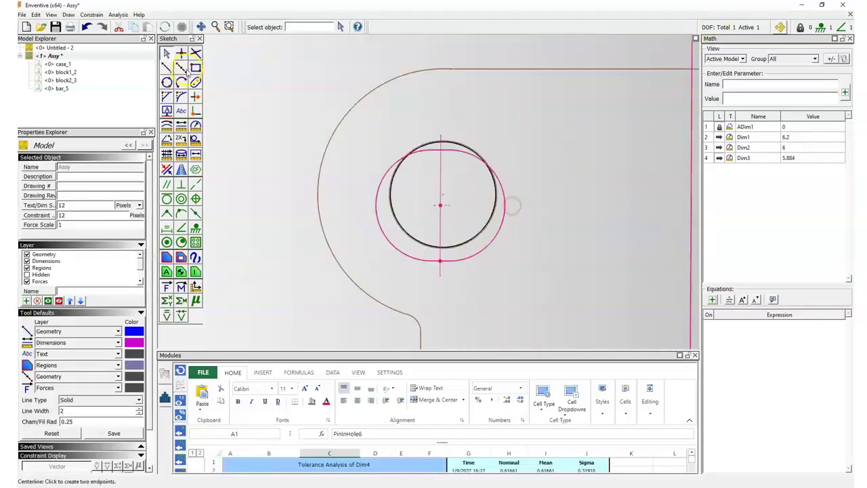
# Sketch a circle inside the bar's slot and make it tangent to the slot's upper and lower straight edges.
pyautogui.click(166, 82)
pyautogui.click(423, 229)
pyautogui.click(448, 242)
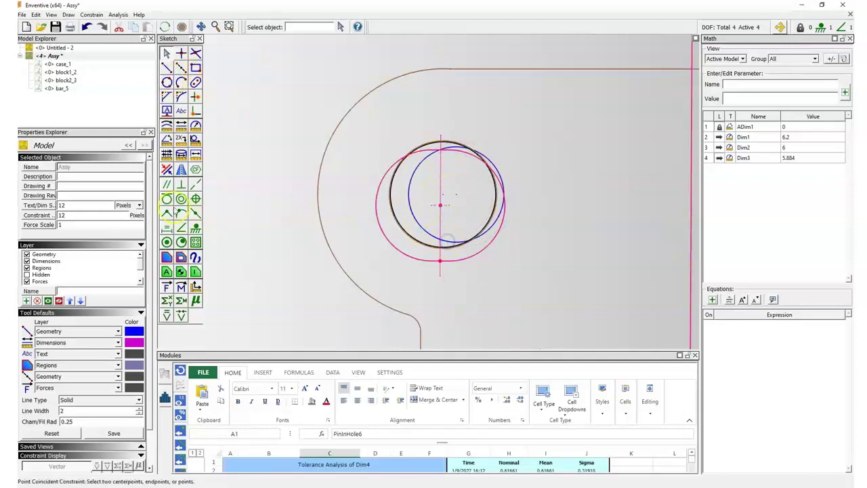
pyautogui.click(166, 199)
pyautogui.click(451, 149)
pyautogui.click(462, 240)
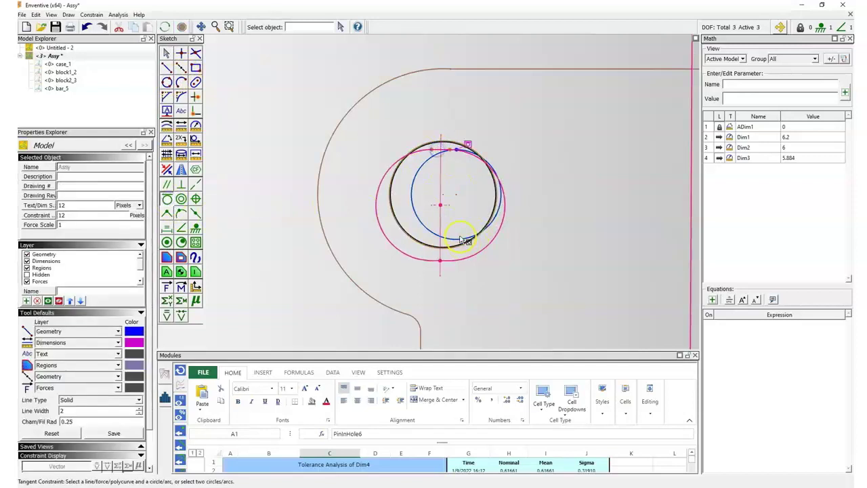
pyautogui.click(458, 239)
pyautogui.click(441, 261)
# Connect the circle in the bar's slot to block2's upper corner hole with a floating pin-in-hole constraint.
pyautogui.press('p')
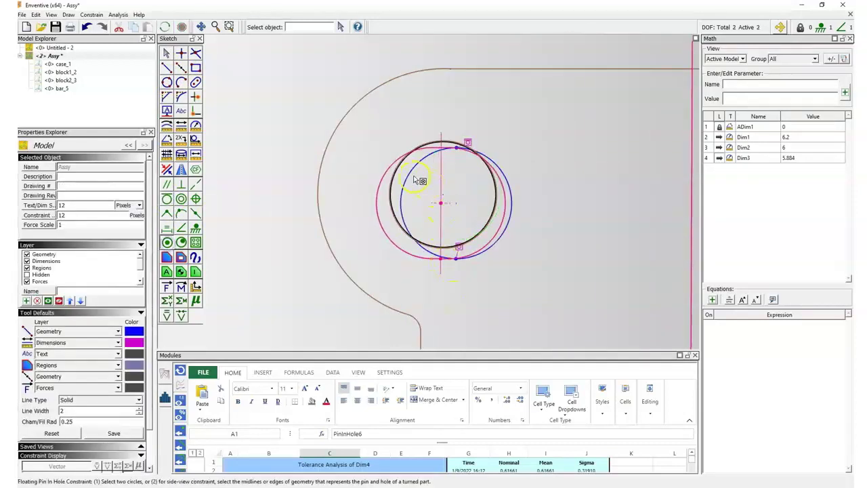
pyautogui.click(411, 175)
pyautogui.scroll(-3, 411, 178)
pyautogui.scroll(7, 405, 187)
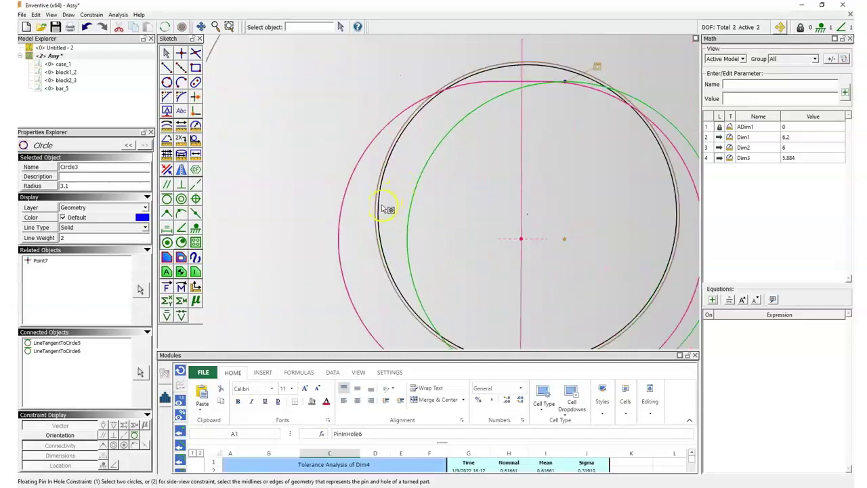
pyautogui.click(381, 210)
pyautogui.scroll(-6, 434, 224)
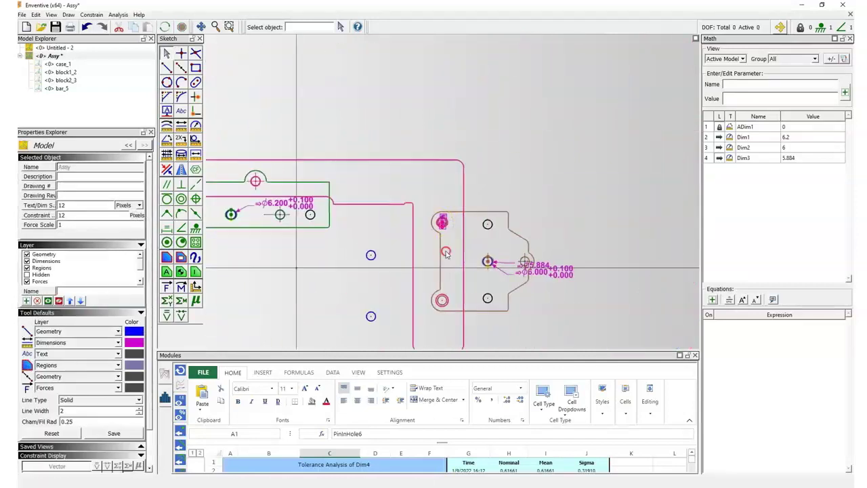
pyautogui.moveTo(550, 191); pyautogui.dragTo(557, 189, button='middle')
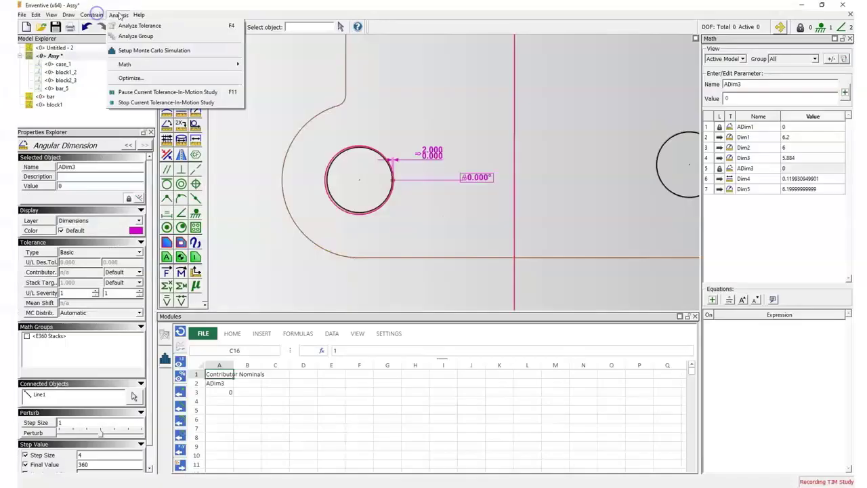
# Start recording a Tolerance-In-Motion study of ADim3 and Dim4 on a new sheet, with nominal contributors and only -3 Sigma analyzed.
pyautogui.moveTo(381, 312); pyautogui.dragTo(380, 346)
pyautogui.click(380, 330)
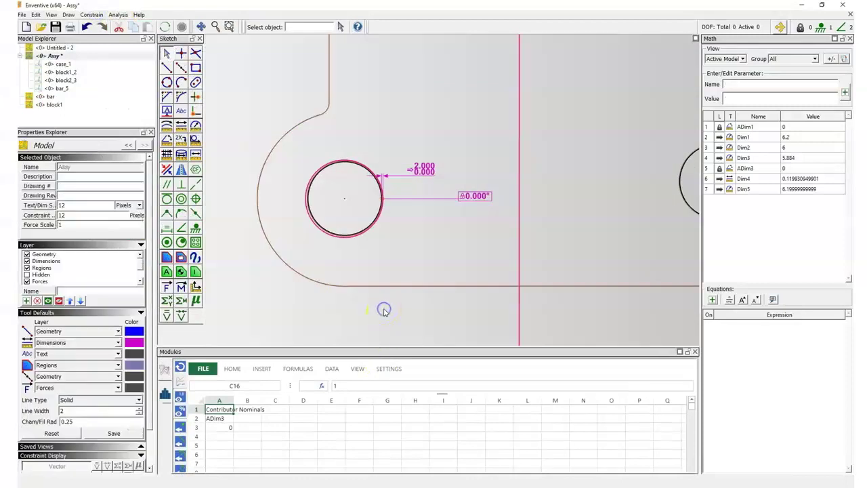
pyautogui.click(472, 197)
pyautogui.keyDown('ctrl'); pyautogui.click(422, 171); pyautogui.keyUp('ctrl')
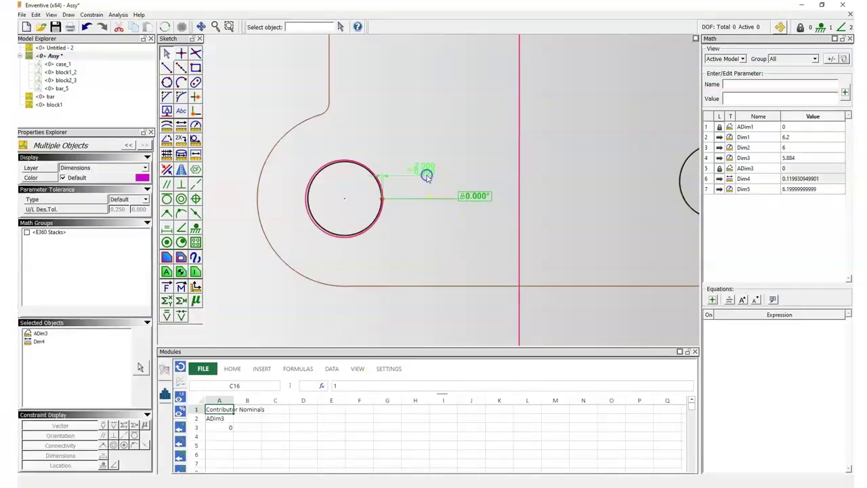
pyautogui.click(118, 14)
pyautogui.click(158, 92)
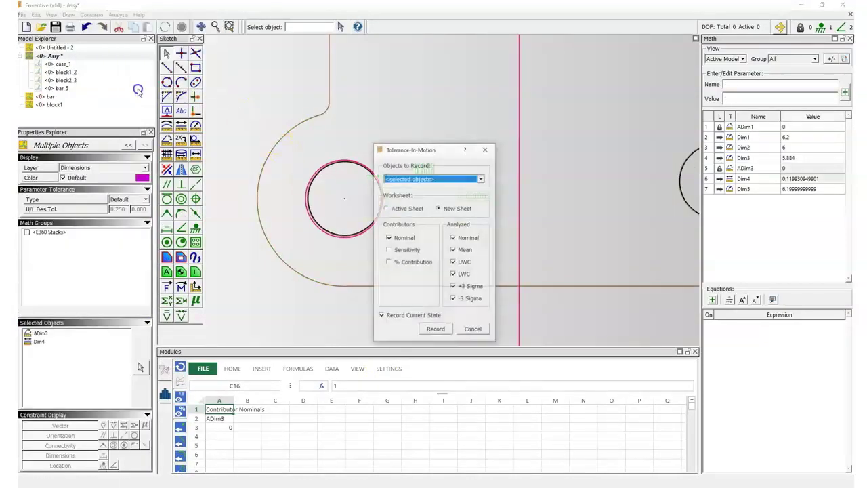
pyautogui.click(458, 249)
pyautogui.click(453, 286)
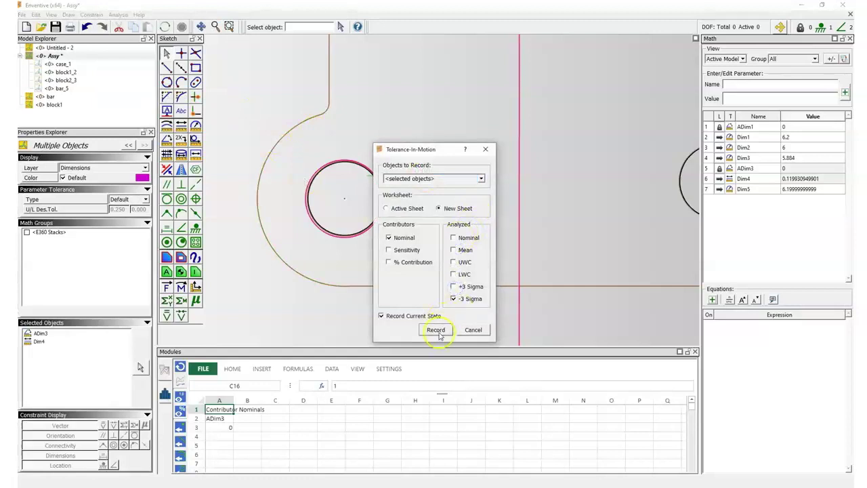
pyautogui.click(436, 330)
# Step angular dimension ADim3 to a final value of 360 in increments of 4, and stop the Tolerance-In-Motion study.
pyautogui.click(486, 217)
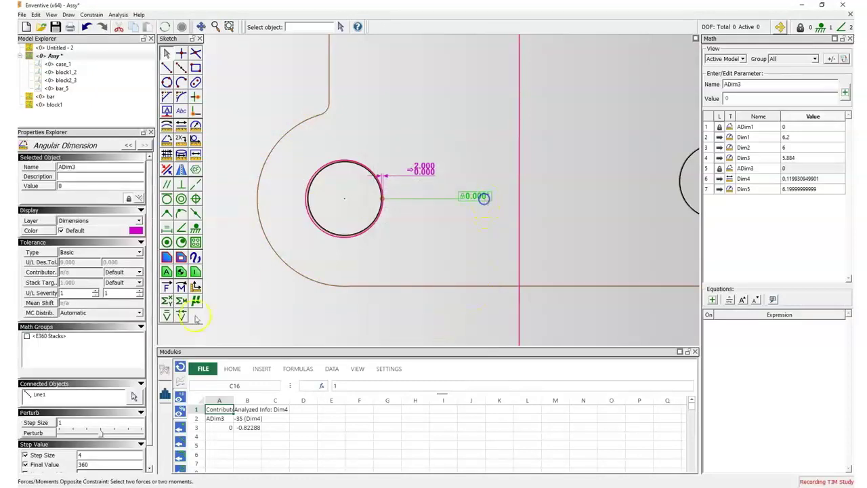
pyautogui.scroll(-1, 137, 440)
pyautogui.click(127, 464)
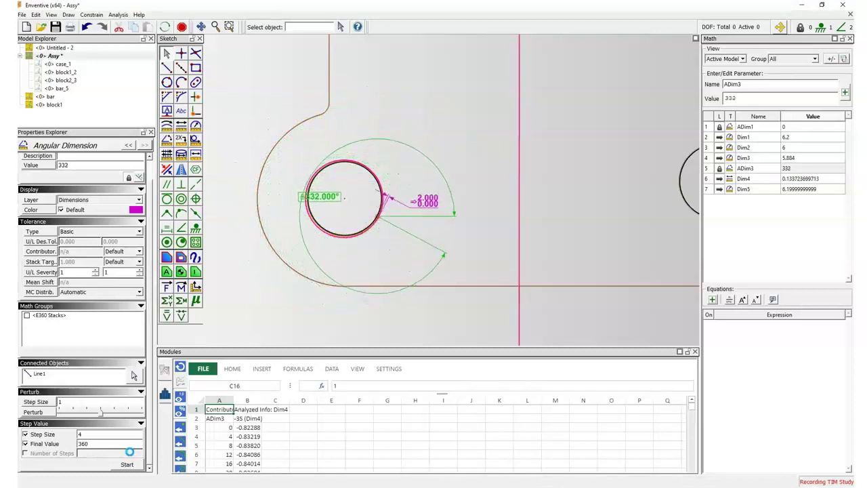
pyautogui.click(413, 253)
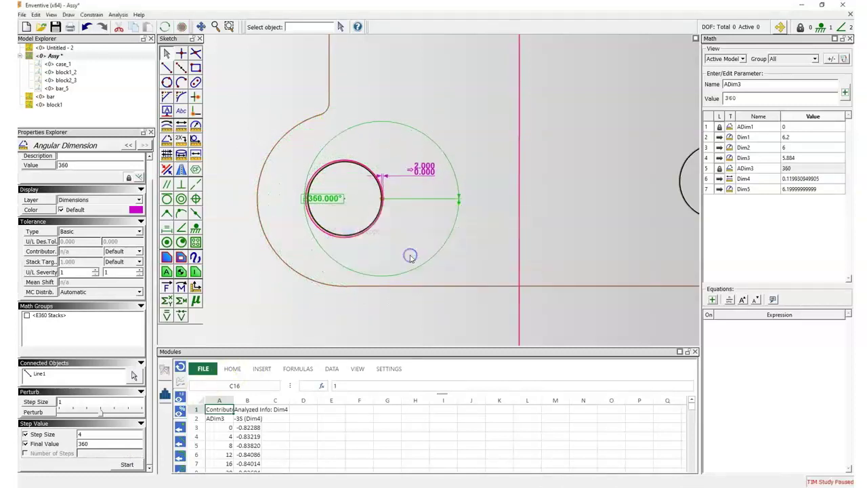
pyautogui.click(118, 14)
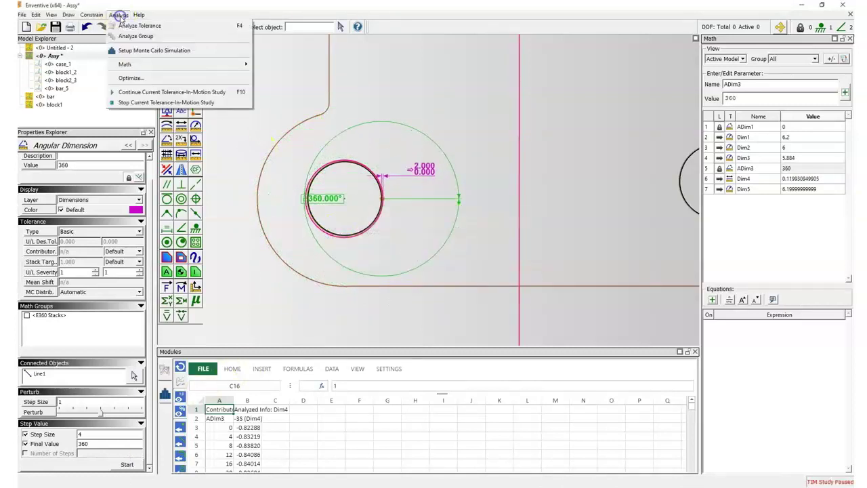
pyautogui.click(122, 101)
# Insert a Scatter with Smooth Lines chart from the ADim3 and Dim4 columns of the Tolerance-In-Motion study sheet.
pyautogui.moveTo(284, 350); pyautogui.dragTo(296, 202)
pyautogui.click(230, 260)
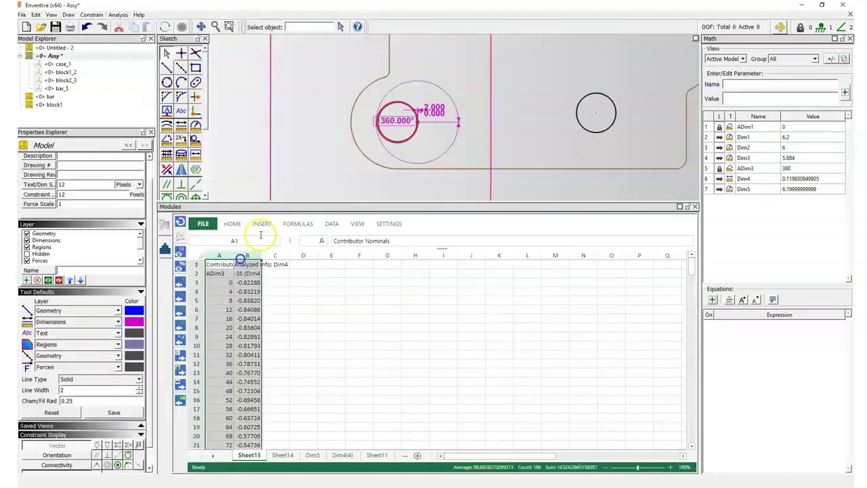
pyautogui.click(263, 223)
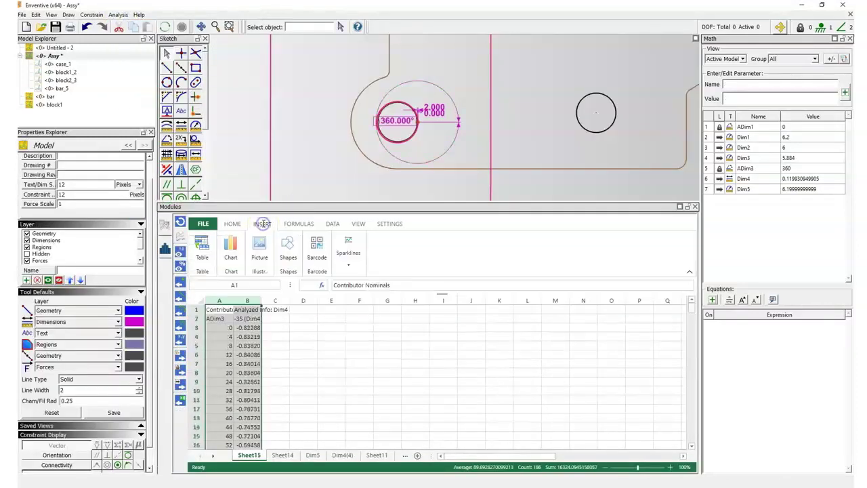
pyautogui.click(231, 251)
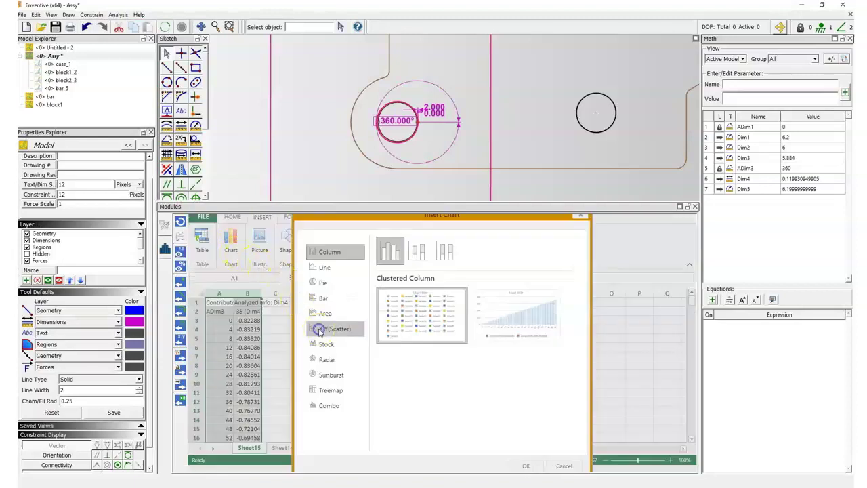
pyautogui.click(320, 331)
pyautogui.moveTo(474, 201); pyautogui.dragTo(473, 93)
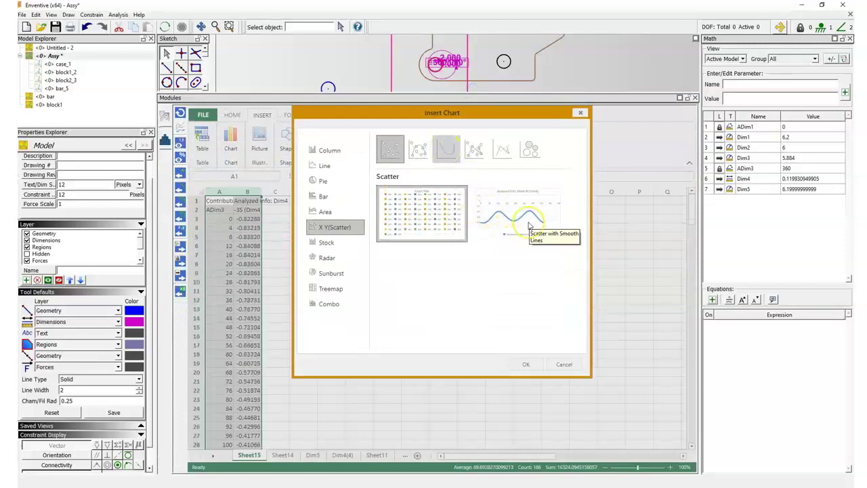
pyautogui.click(530, 226)
pyautogui.click(526, 364)
pyautogui.click(688, 166)
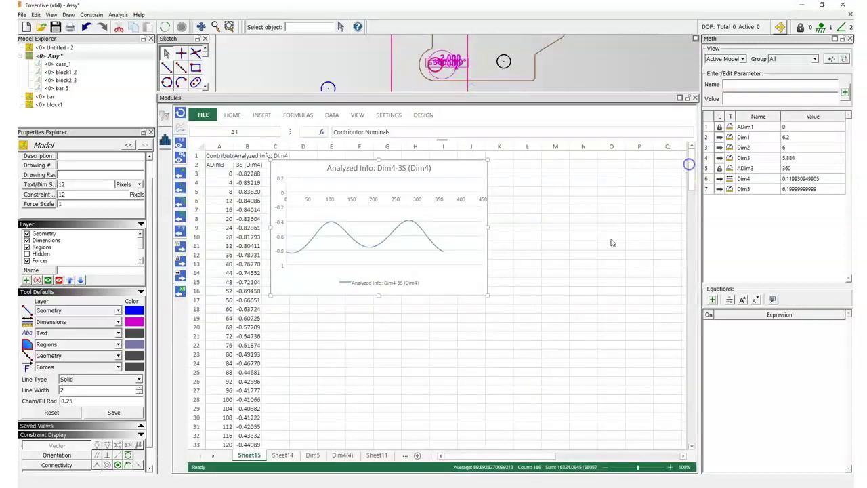
# Enlarge the study chart and check the curve's lowest point.
pyautogui.moveTo(487, 296); pyautogui.dragTo(543, 368)
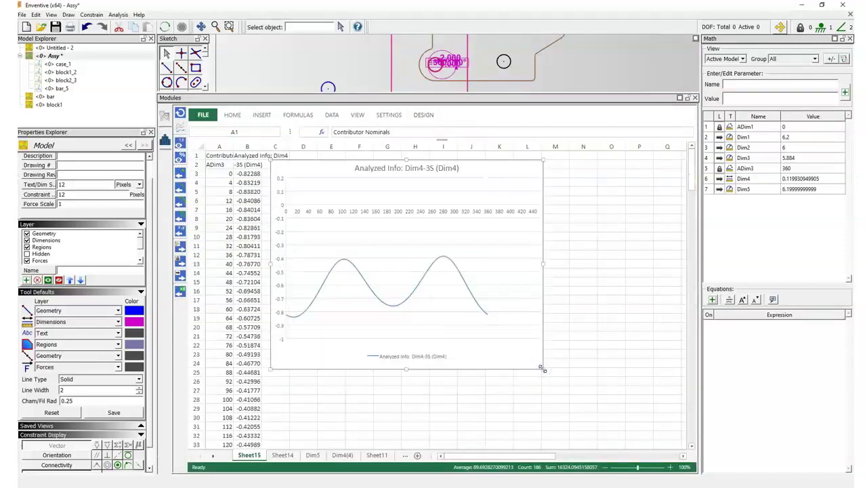
pyautogui.moveTo(295, 322)
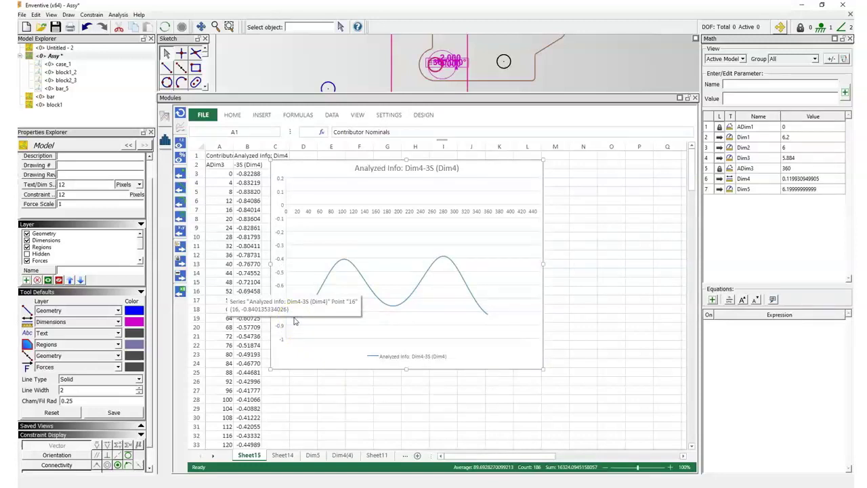
pyautogui.click(559, 308)
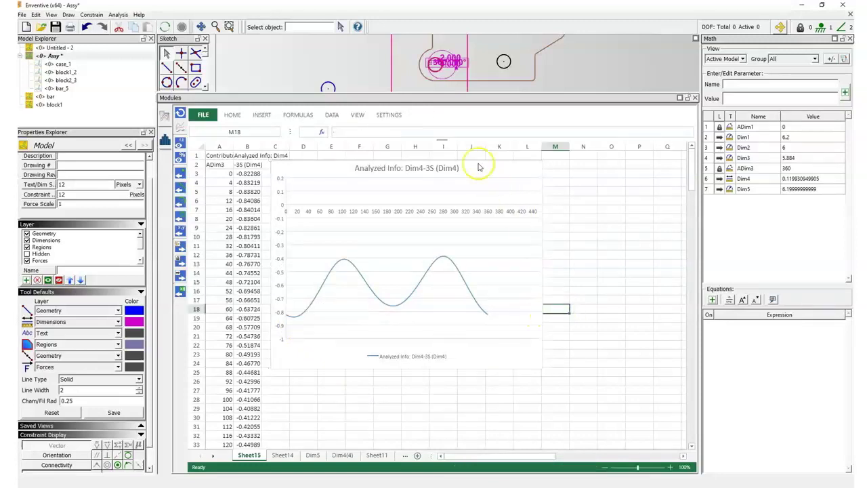
# Set the angular dimension ADim3 at the bar's hole to 16 degrees.
pyautogui.moveTo(468, 94); pyautogui.dragTo(469, 308)
pyautogui.doubleClick(354, 178)
pyautogui.write('16')
pyautogui.press('Return')
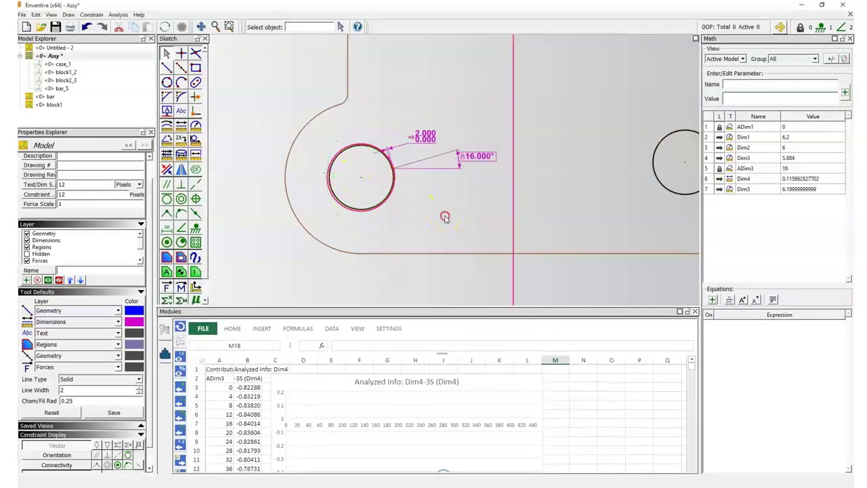
# Run a tolerance analysis on the hole clearance dimension Dim4 and enlarge the results area.
pyautogui.moveTo(444, 216); pyautogui.dragTo(430, 197, button='right')
pyautogui.click(468, 142)
pyautogui.rightClick(412, 120)
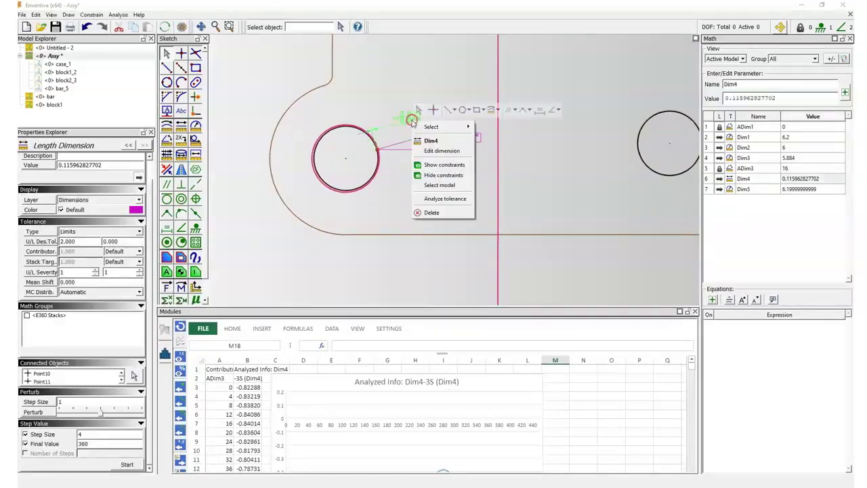
pyautogui.click(432, 198)
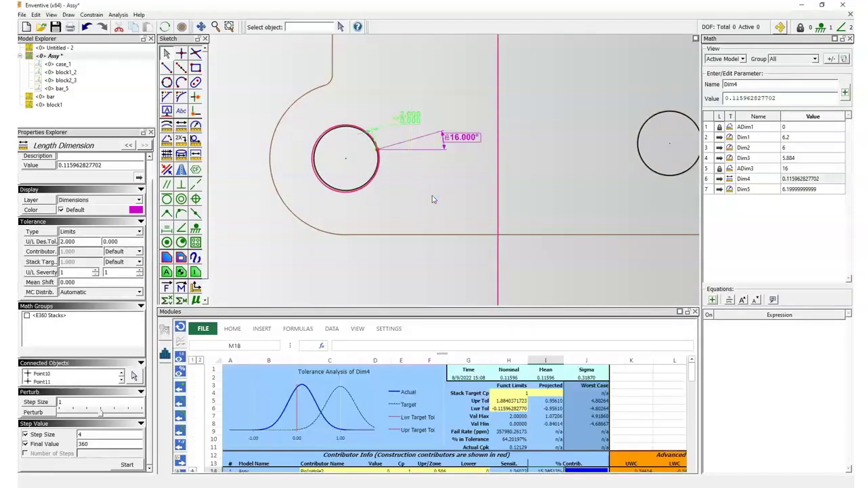
pyautogui.moveTo(455, 306); pyautogui.dragTo(449, 200)
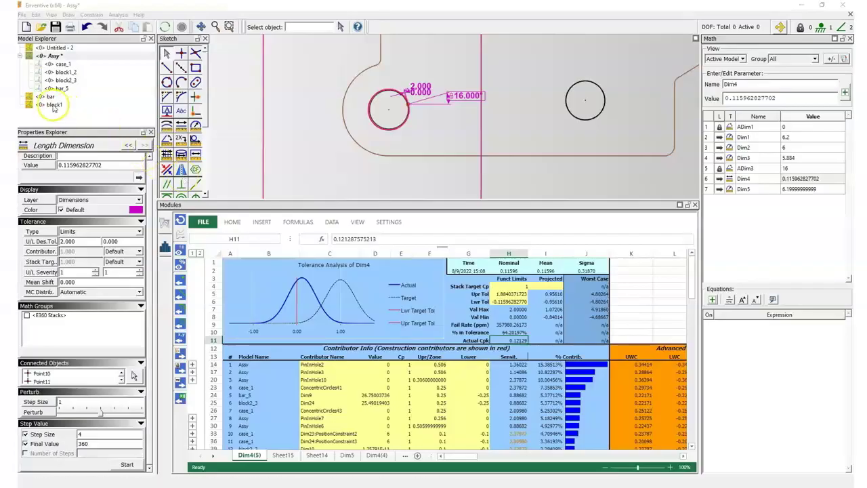
# Open the bar model and set the hole diameter Dim12 to 7.9.
pyautogui.click(49, 97)
pyautogui.doubleClick(48, 97)
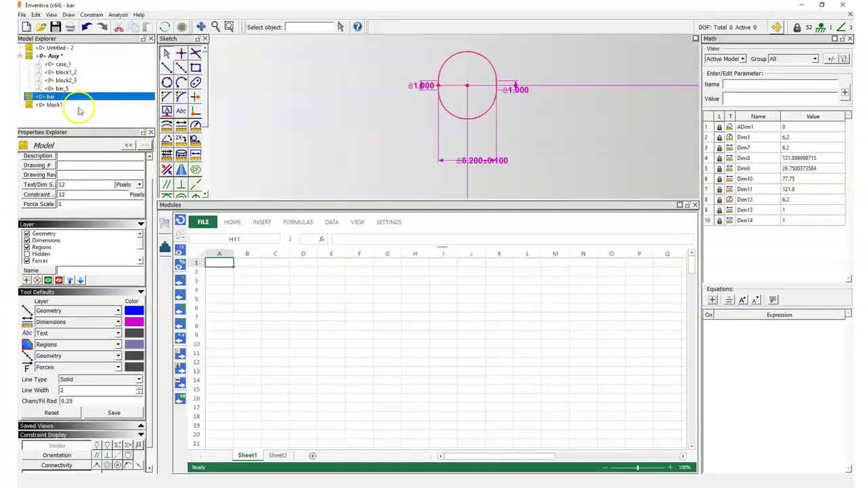
pyautogui.scroll(-5, 393, 143)
pyautogui.doubleClick(486, 110)
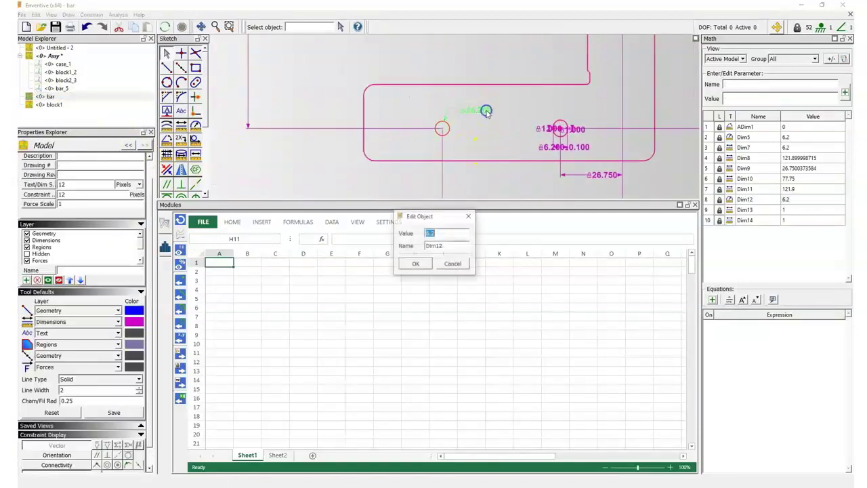
pyautogui.write('7.9')
pyautogui.press('Return')
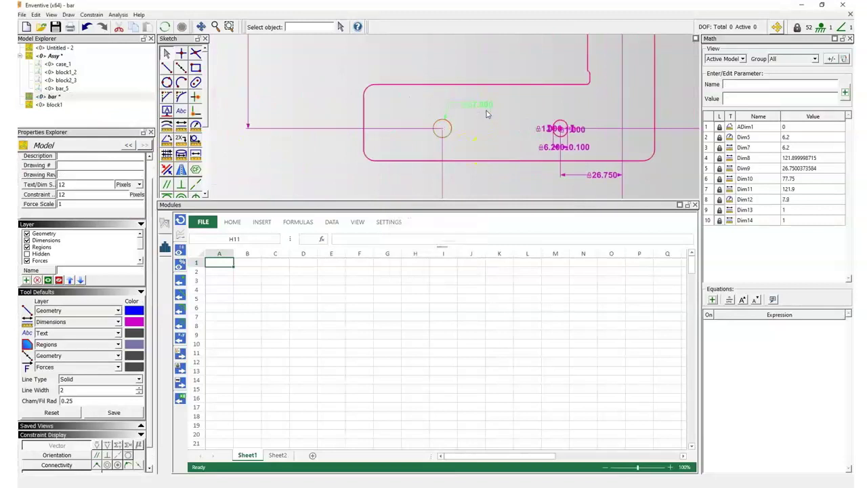
# Return to the Assy model, accept the bar update and refresh the Dim4 tolerance analysis.
pyautogui.click(54, 57)
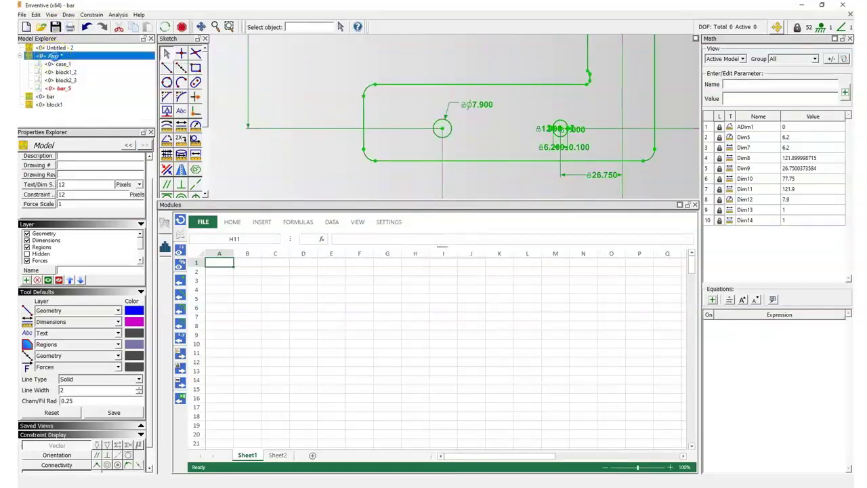
pyautogui.click(401, 280)
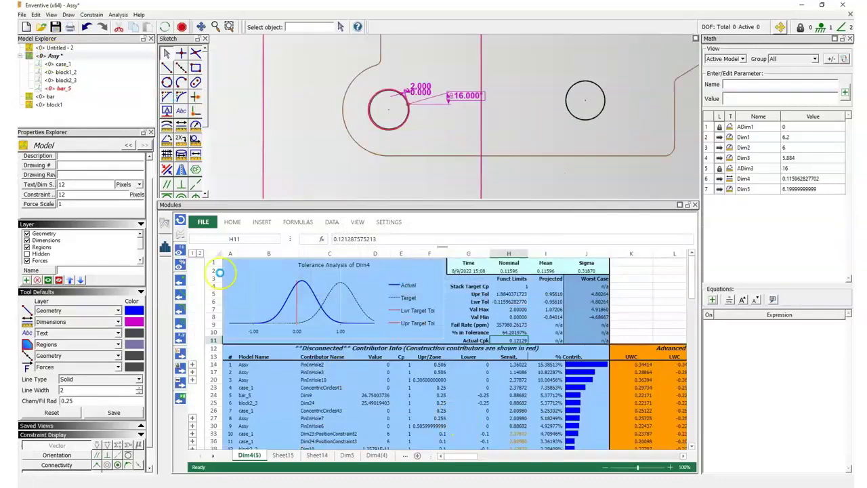
pyautogui.click(181, 225)
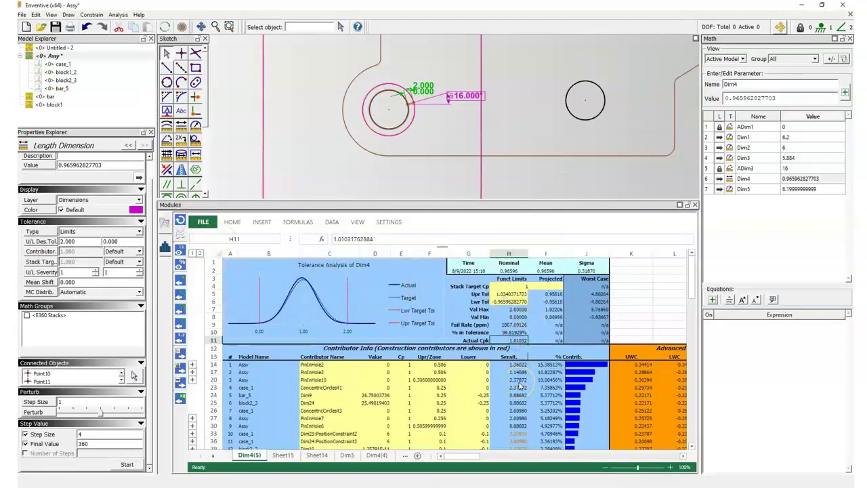
# Set the bar model's hole diameter Dim12 to 7.6, and update the Assy model and its Dim4 tolerance analysis.
pyautogui.click(49, 97)
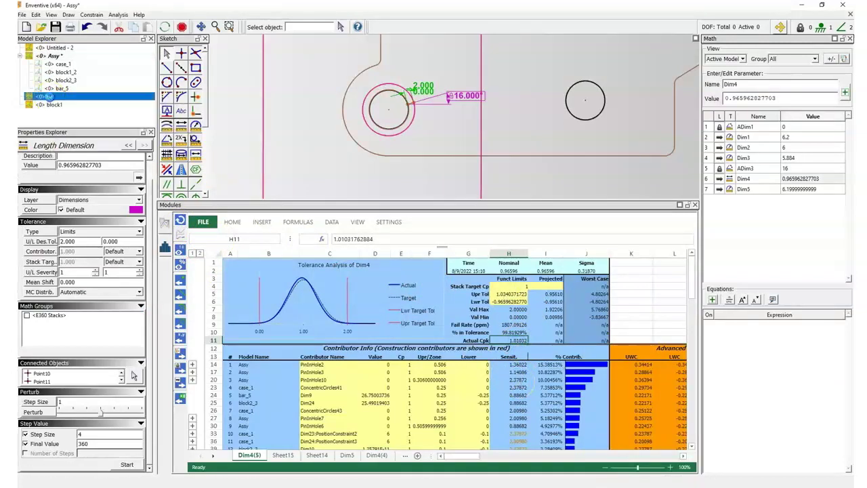
pyautogui.doubleClick(482, 108)
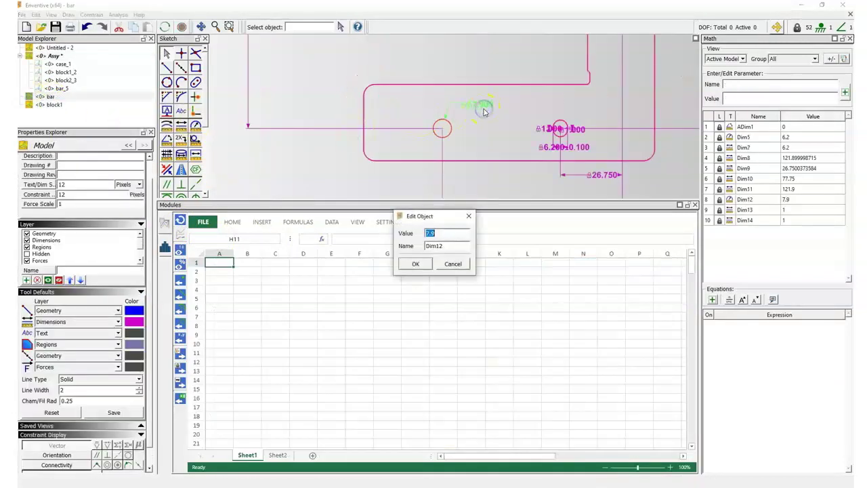
pyautogui.press('Return')
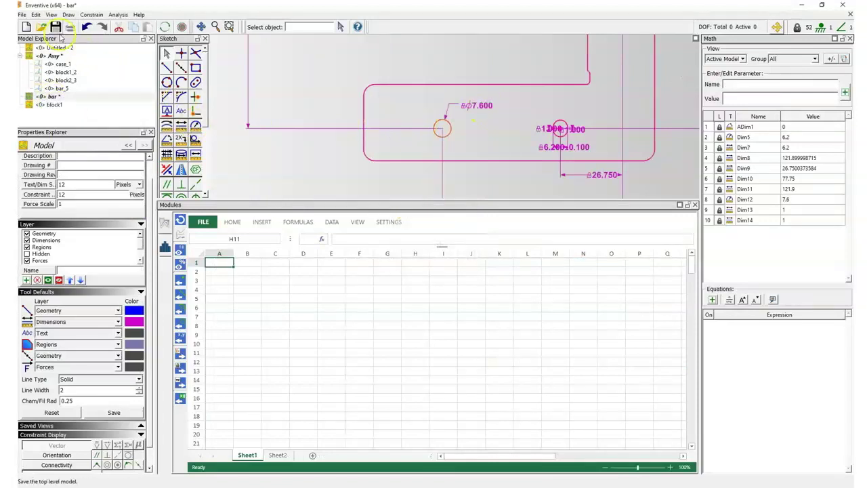
pyautogui.click(53, 56)
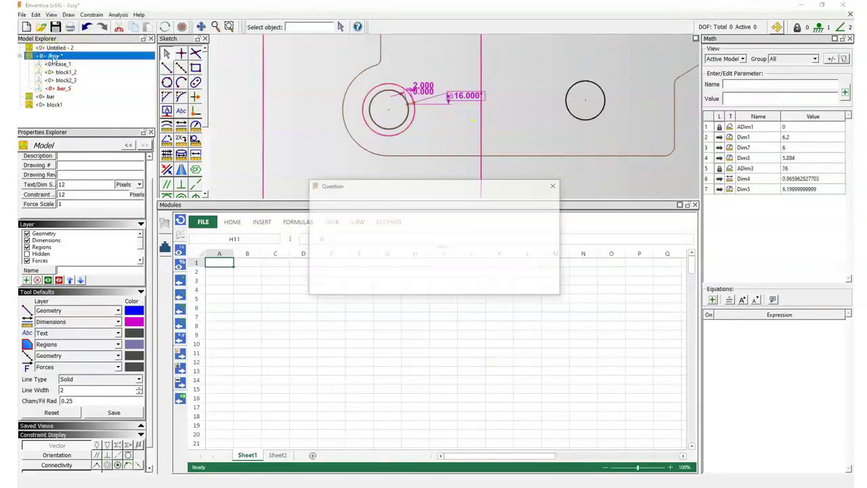
pyautogui.click(392, 281)
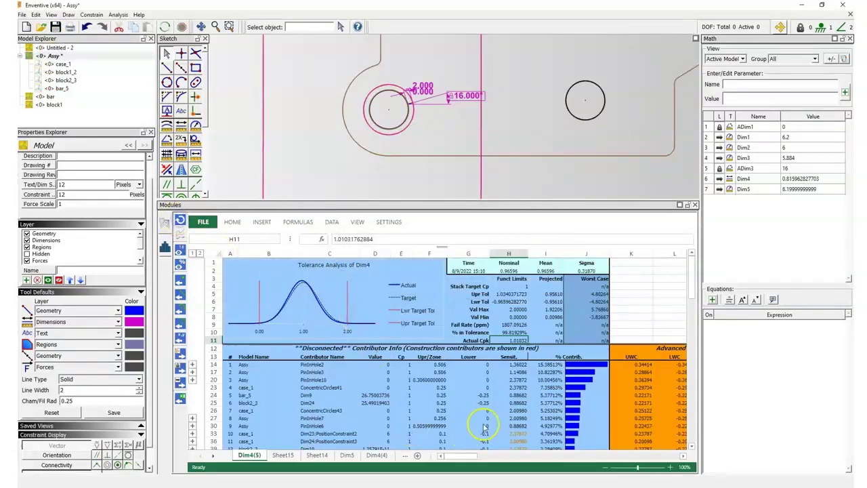
# Examine where the top Dim4 contributors PinInHole2, PinInHole3, PinInHole10 and ConcentricCircles41 lie in the assembly.
pyautogui.click(316, 365)
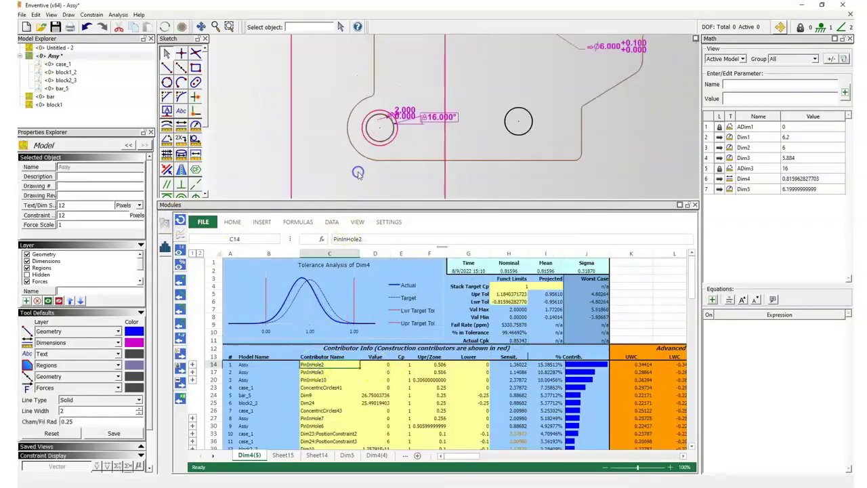
pyautogui.click(313, 372)
pyautogui.click(270, 144)
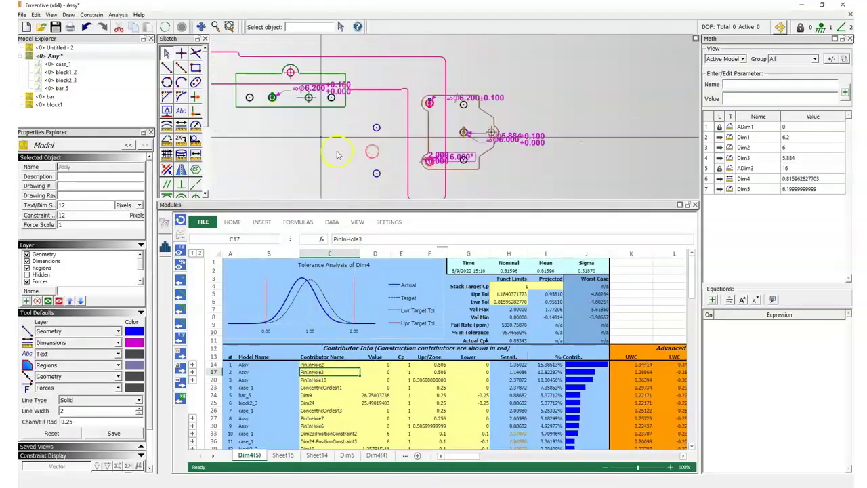
pyautogui.click(316, 365)
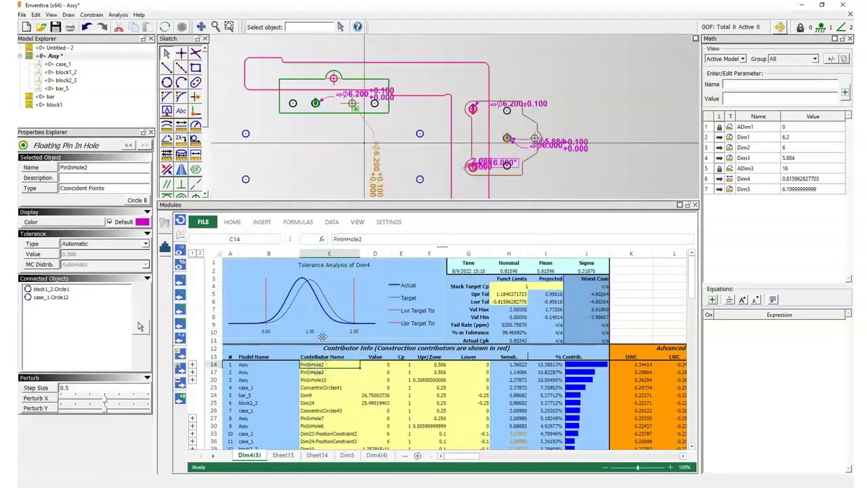
pyautogui.click(313, 372)
pyautogui.click(312, 379)
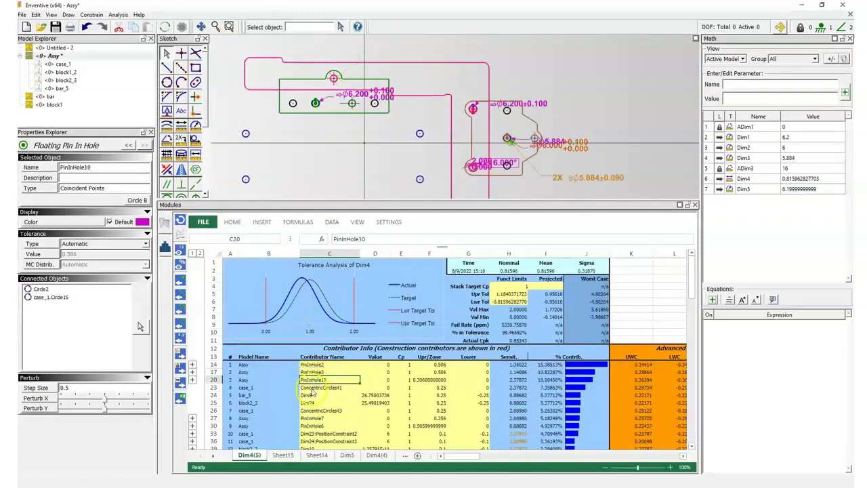
pyautogui.click(313, 387)
# Expand the grouped contributors in the Dim4 analysis and set both block1's Dim5 and the bar's Dim5 to 6.
pyautogui.click(199, 252)
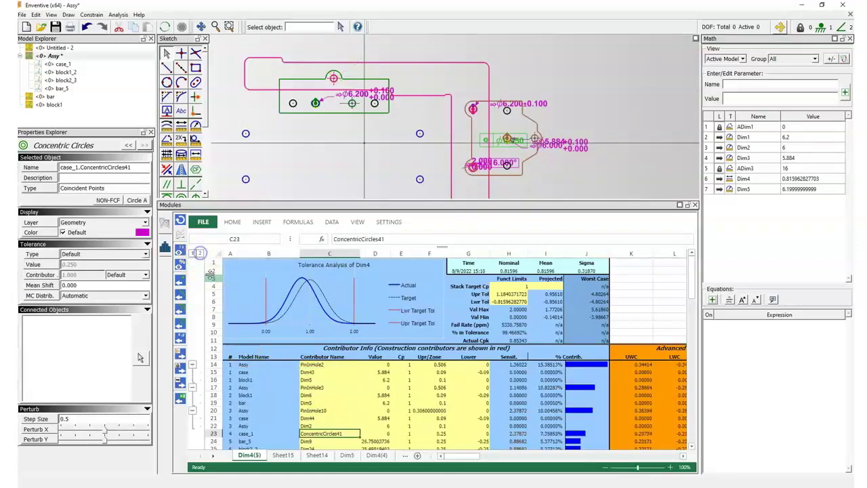
pyautogui.click(383, 381)
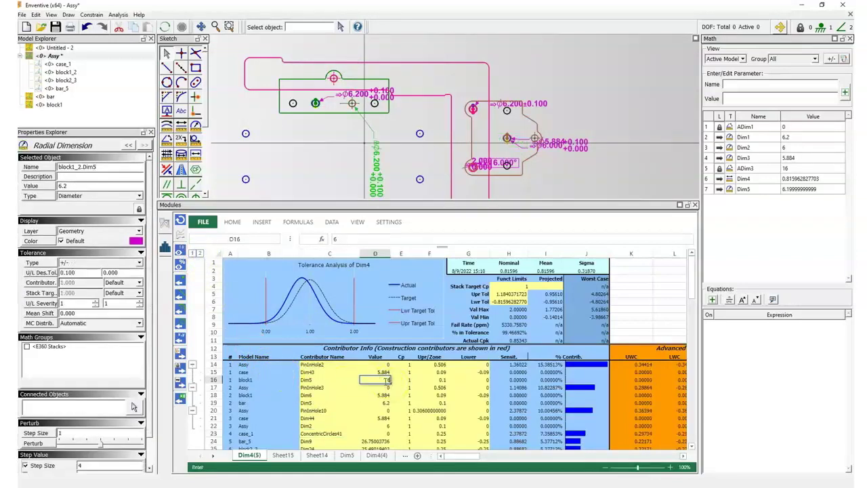
pyautogui.click(383, 403)
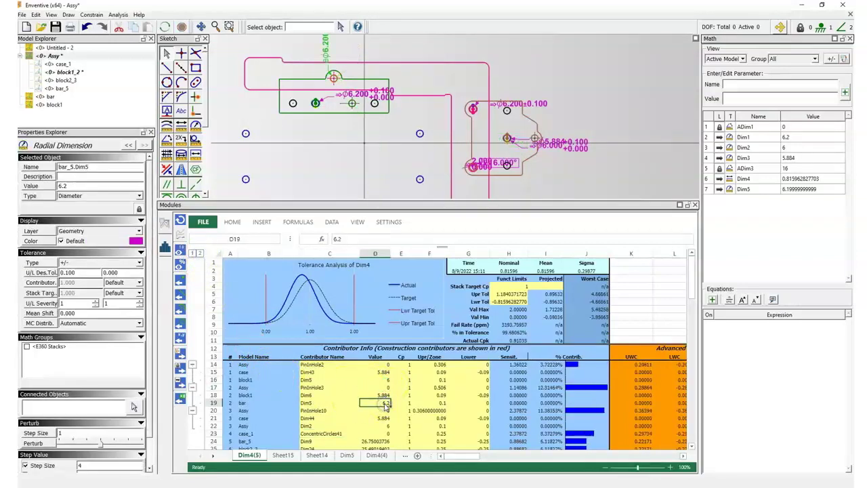
pyautogui.press('Return')
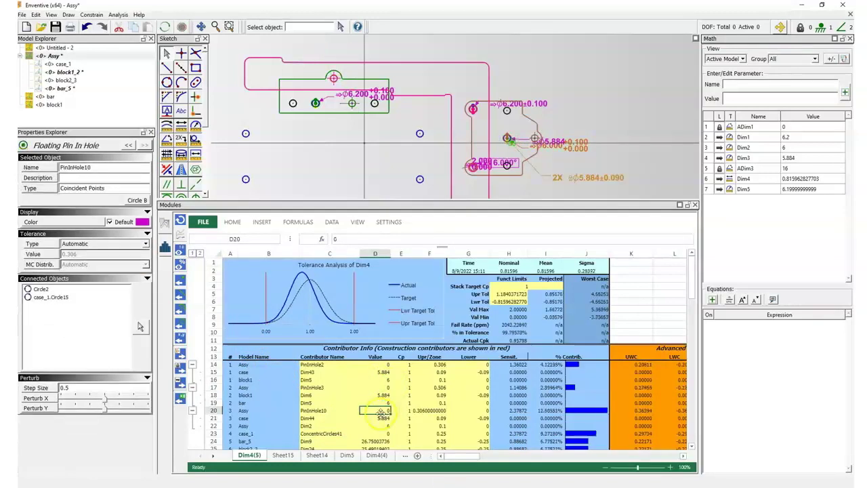
# Set the tolerance zone of case_1's ConcentricCircles41 contributor to 0.1 and check Dim4's Actual Cpk.
pyautogui.click(440, 434)
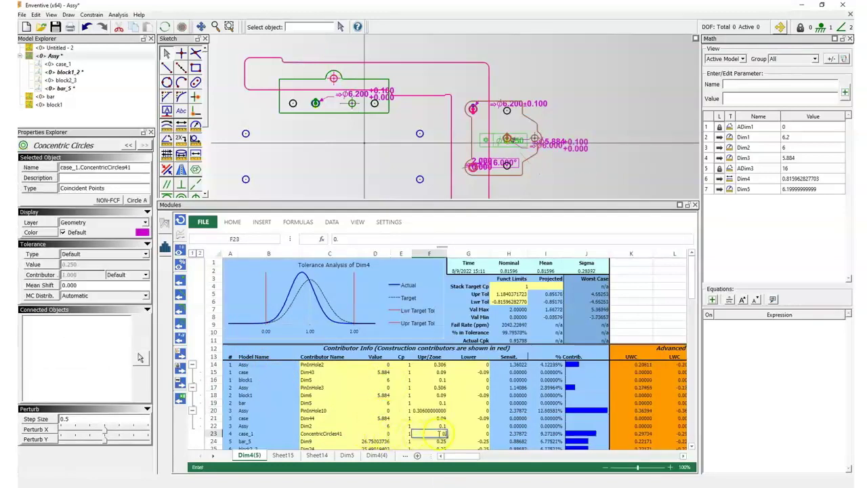
pyautogui.write('0.1')
pyautogui.press('Return')
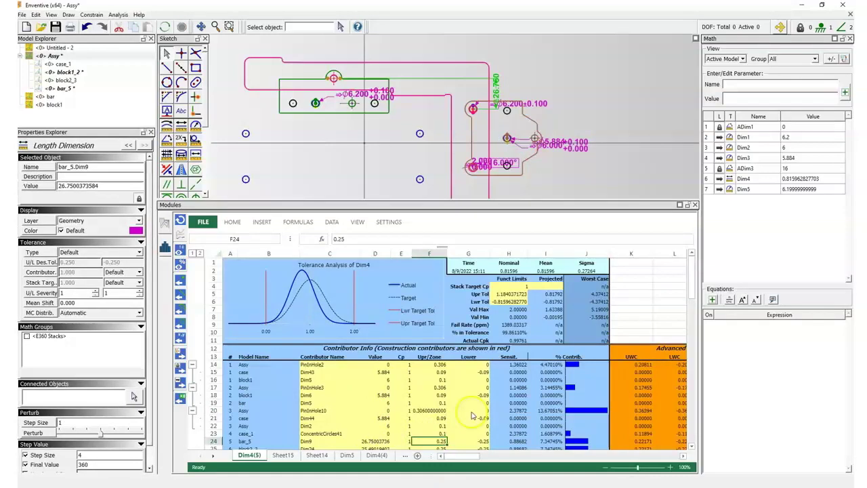
pyautogui.click(521, 342)
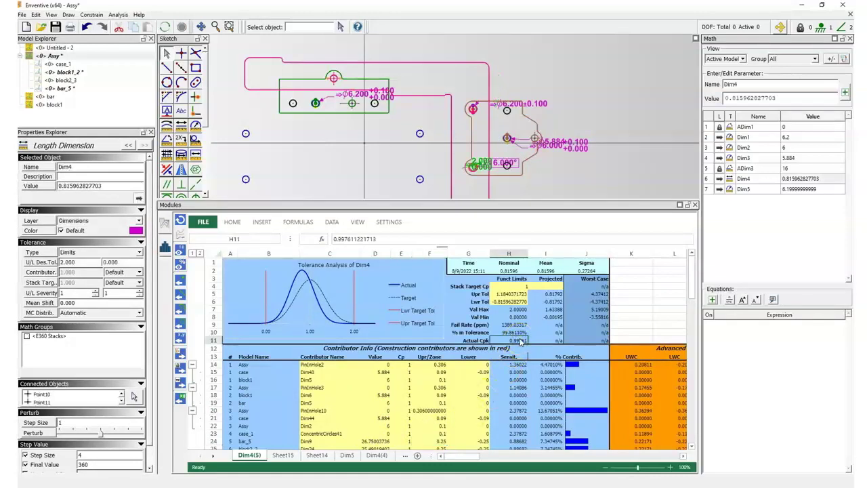